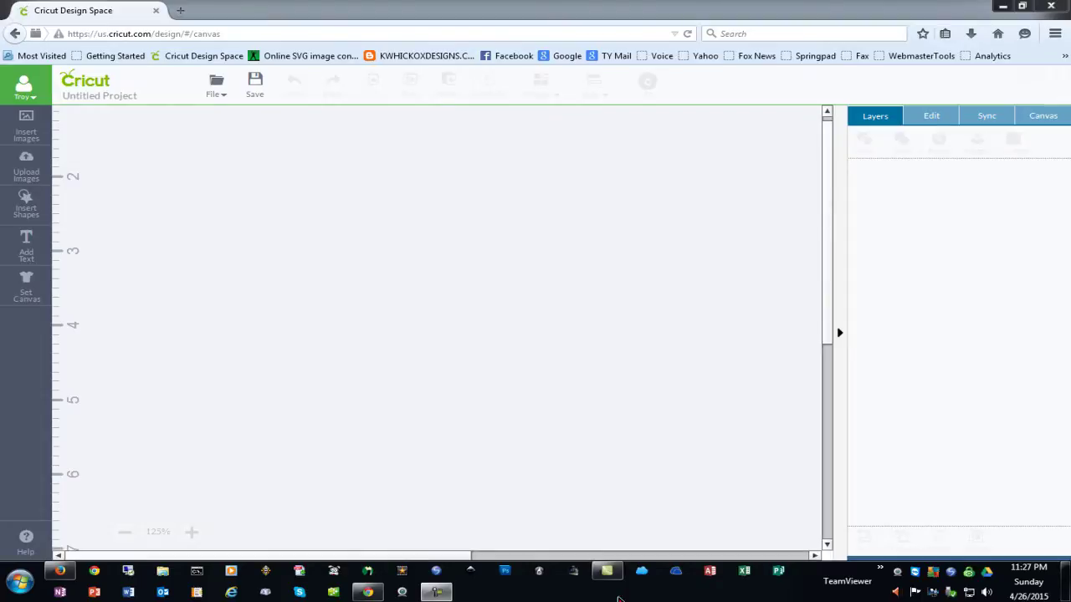
Launch Task Manager from the taskbar menu, then move it higher and enlarge its window
right_click(618, 599)
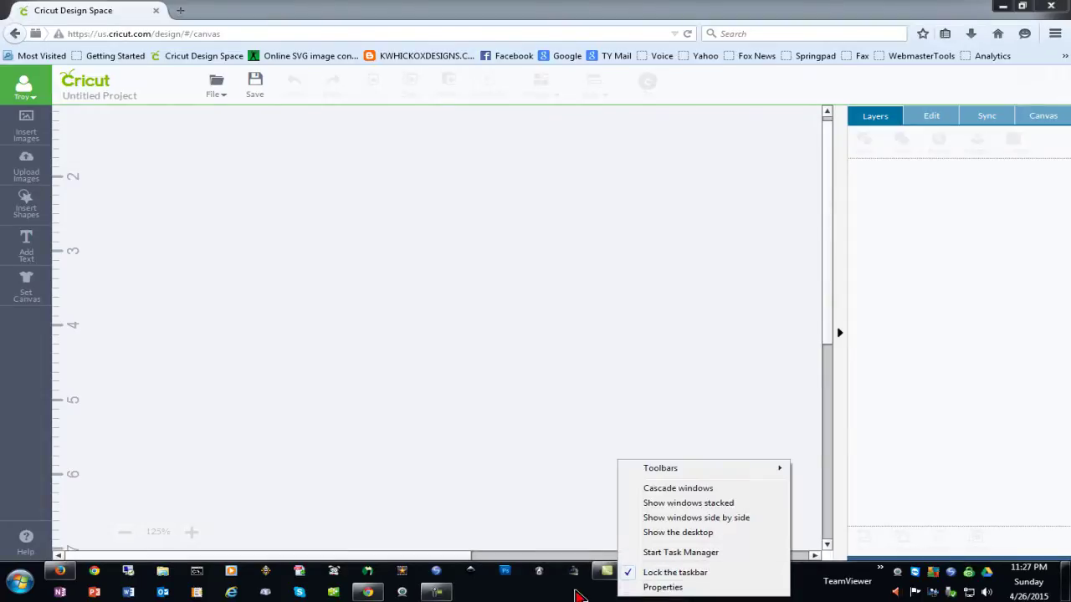
left_click(677, 553)
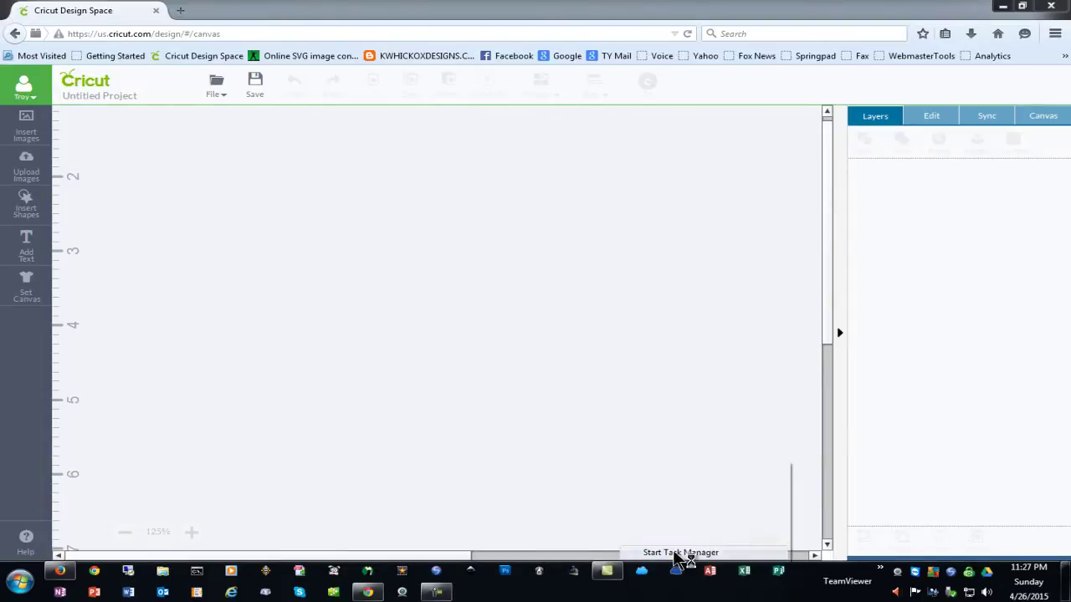
left_click_drag(912, 254, 598, 74)
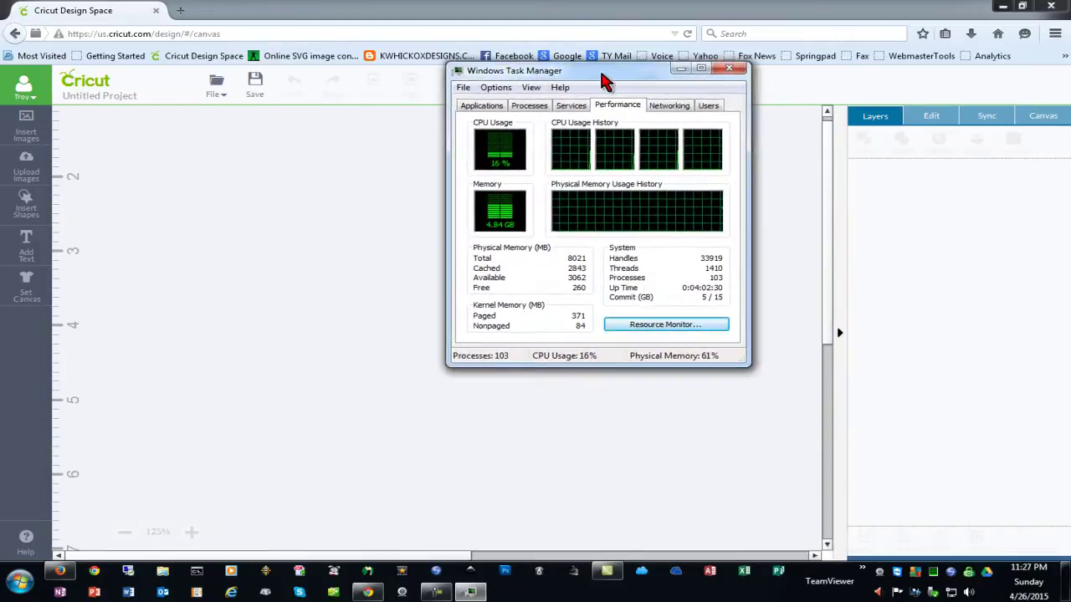
left_click_drag(749, 366, 902, 530)
Show Task Manager's Processes list, with chrome.exe topping memory at 515,092 K
left_click(534, 108)
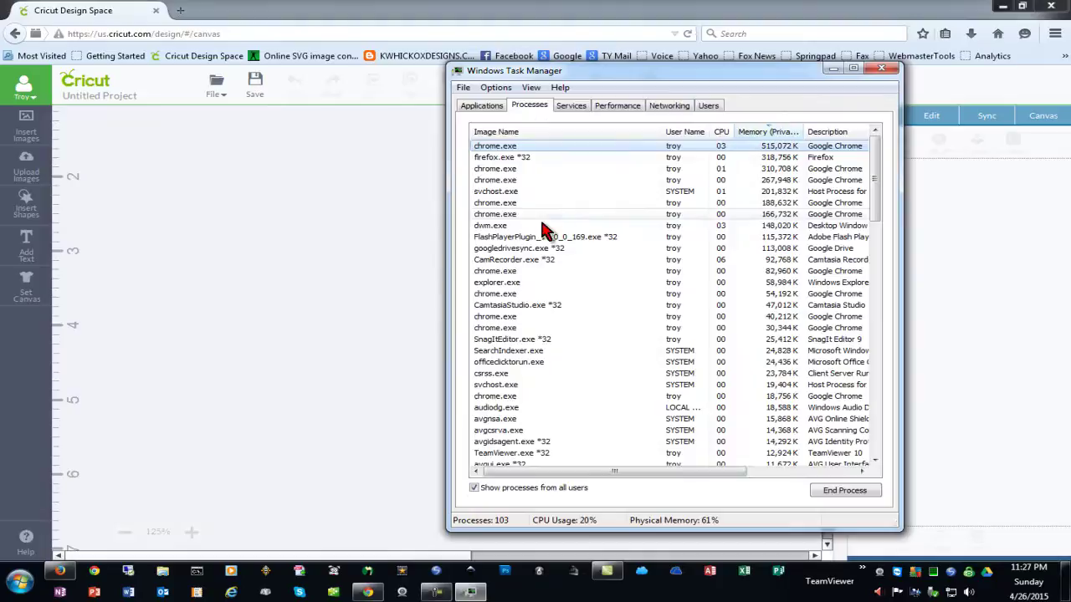
left_click(618, 107)
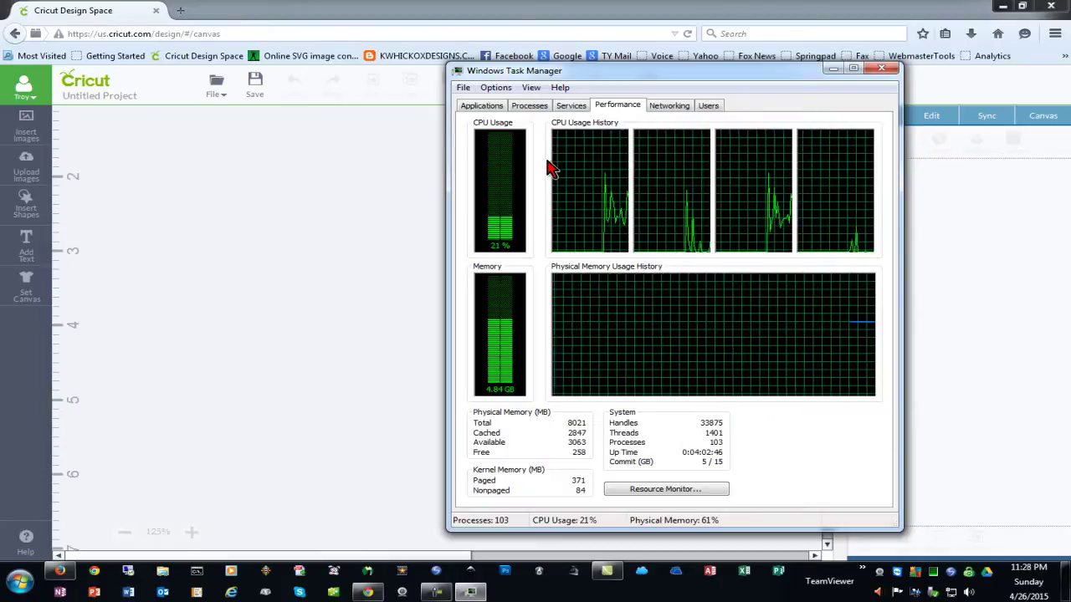
left_click(536, 109)
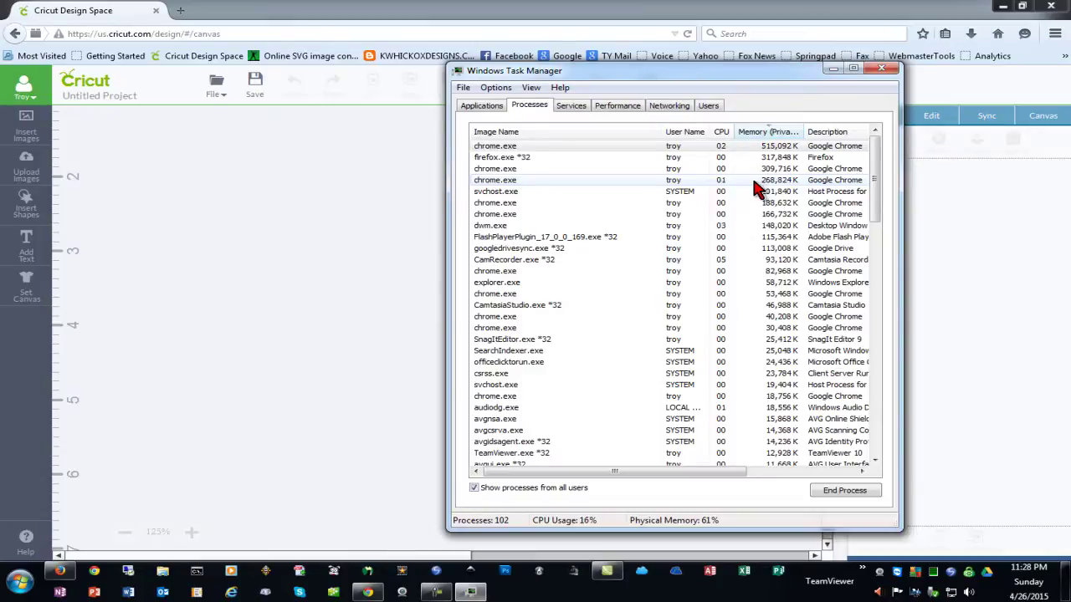
Sort the processes by CPU usage and select the System Idle Process entry
left_click(721, 134)
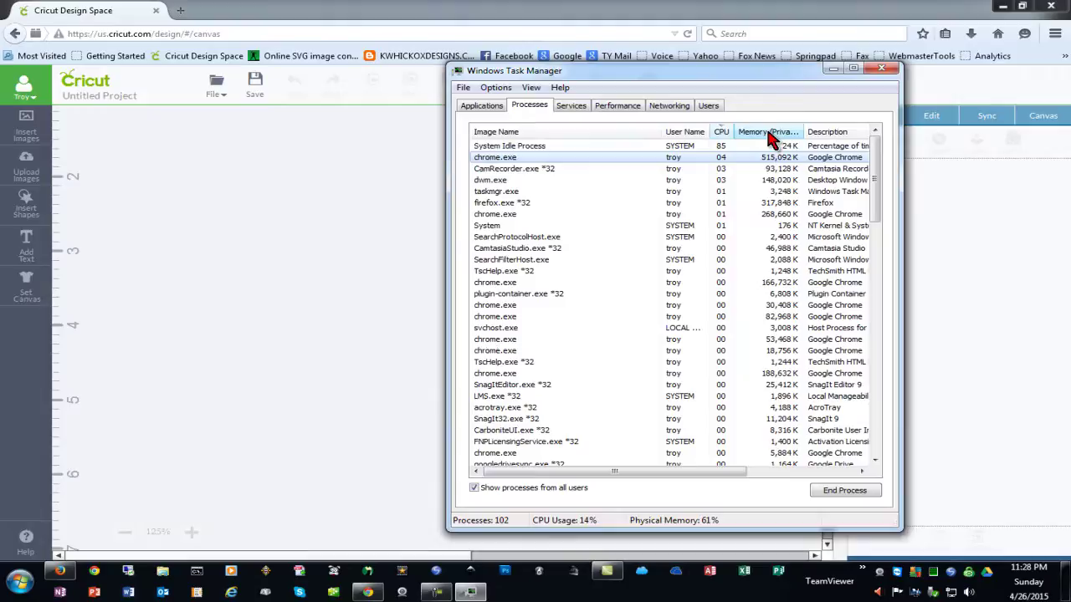
left_click(721, 133)
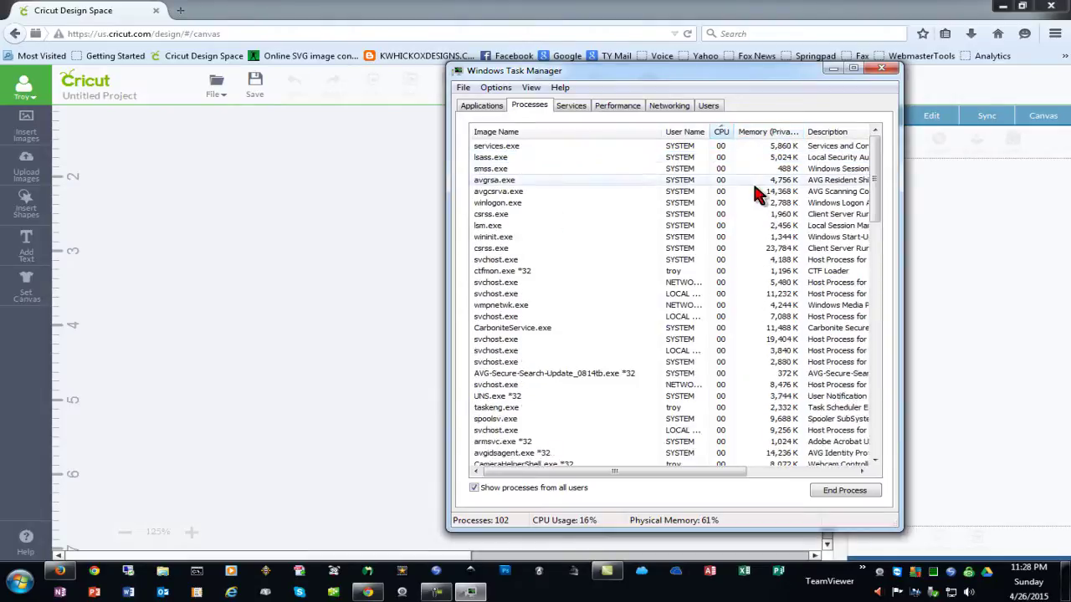
left_click(722, 133)
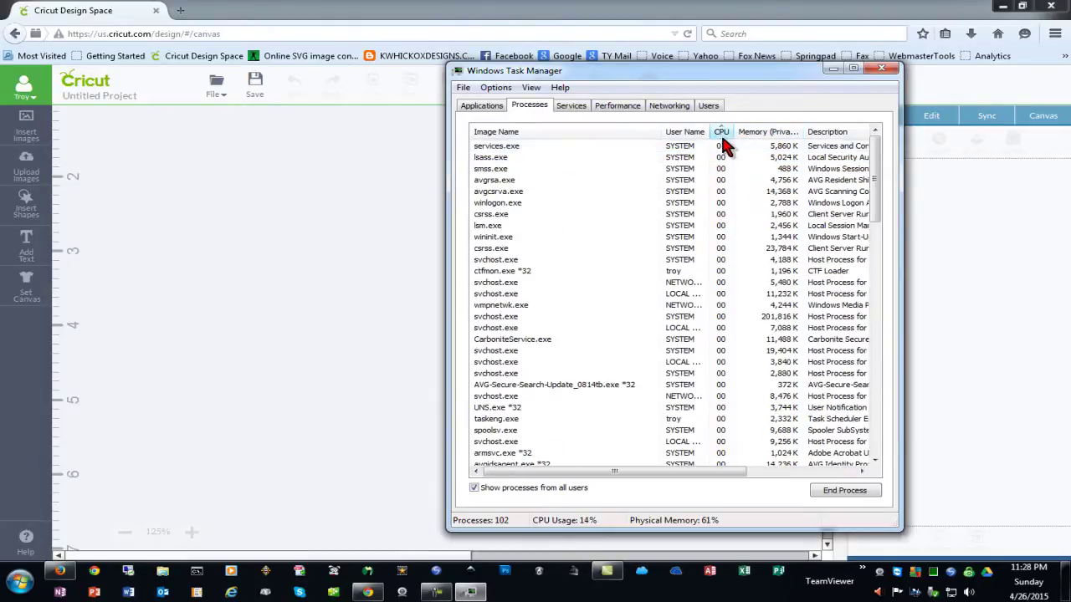
left_click(723, 134)
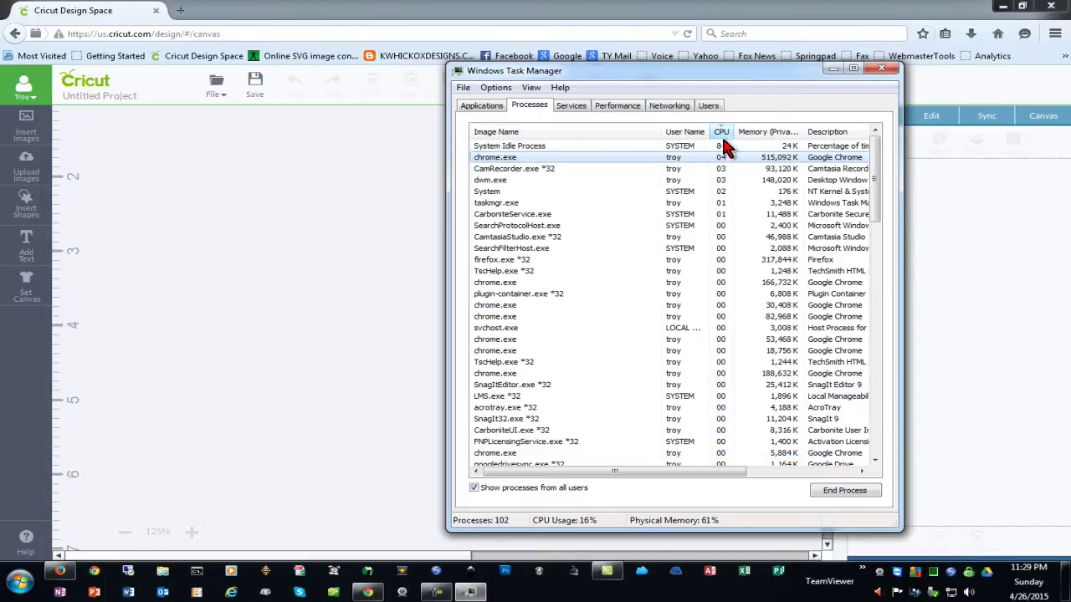
left_click(721, 132)
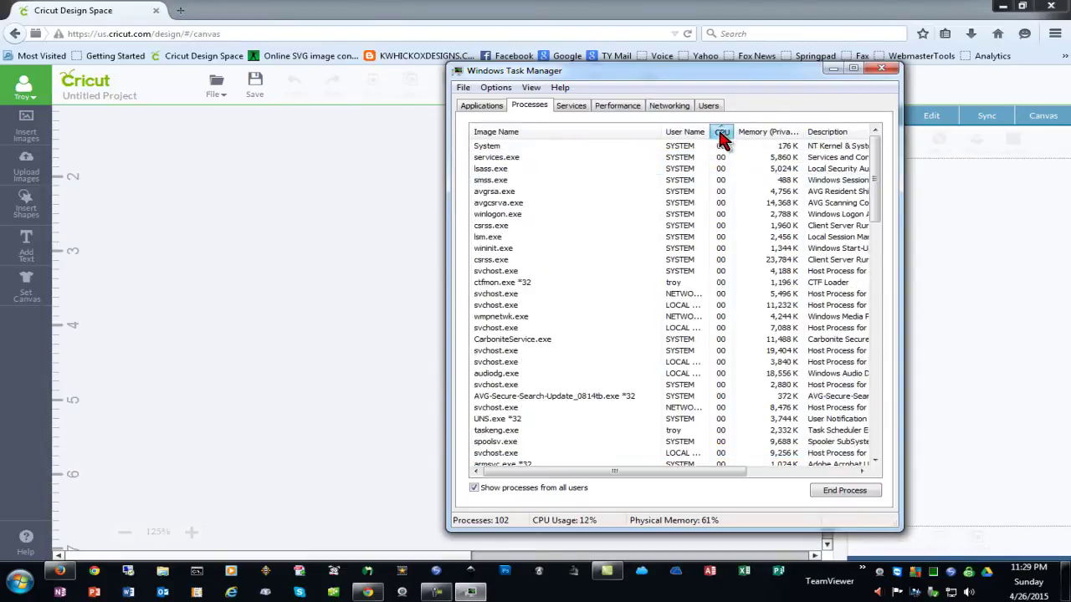
left_click(721, 132)
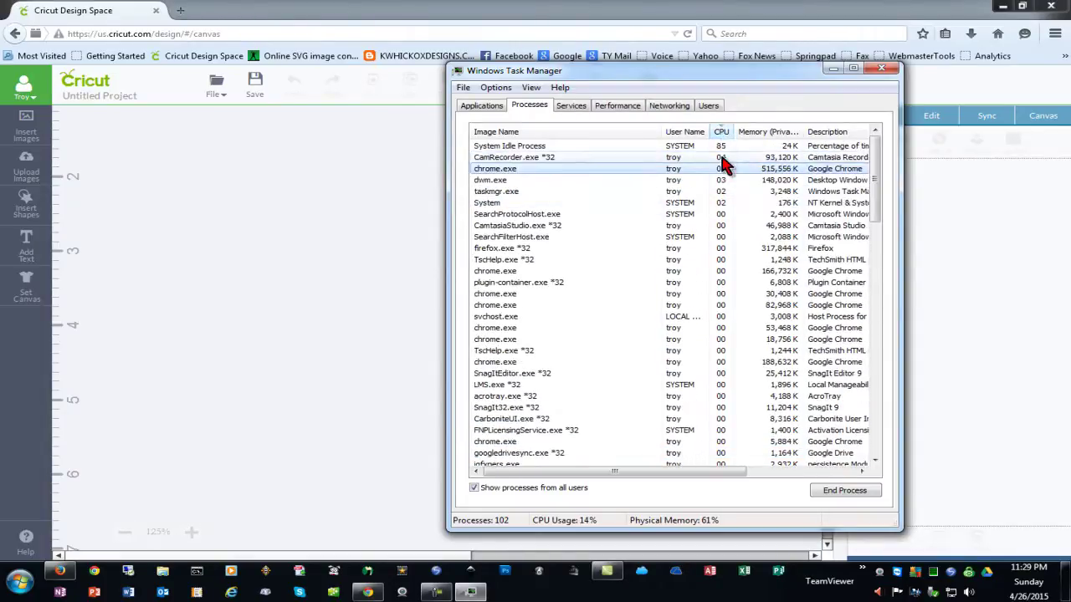
left_click(518, 148)
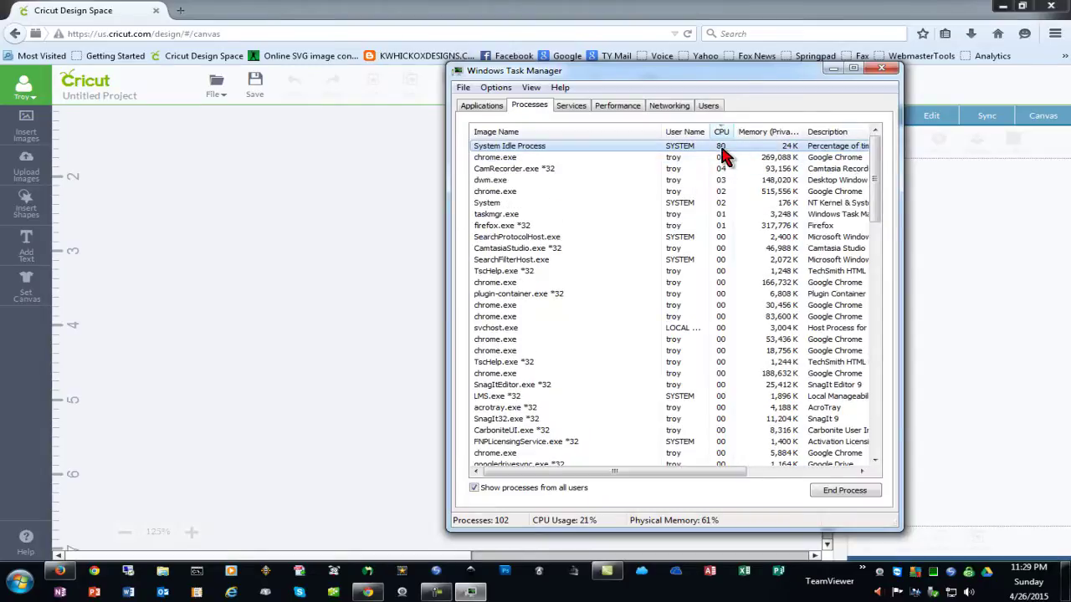
Sort processes by memory, inspect chrome.exe's options, and close them without ending anything
left_click(776, 134)
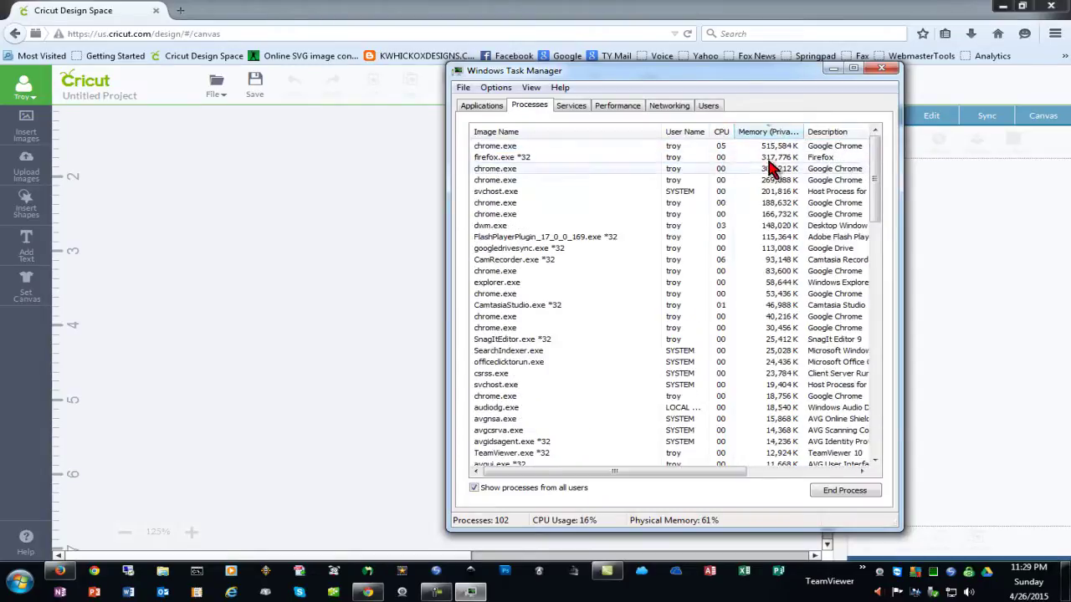
left_click(527, 148)
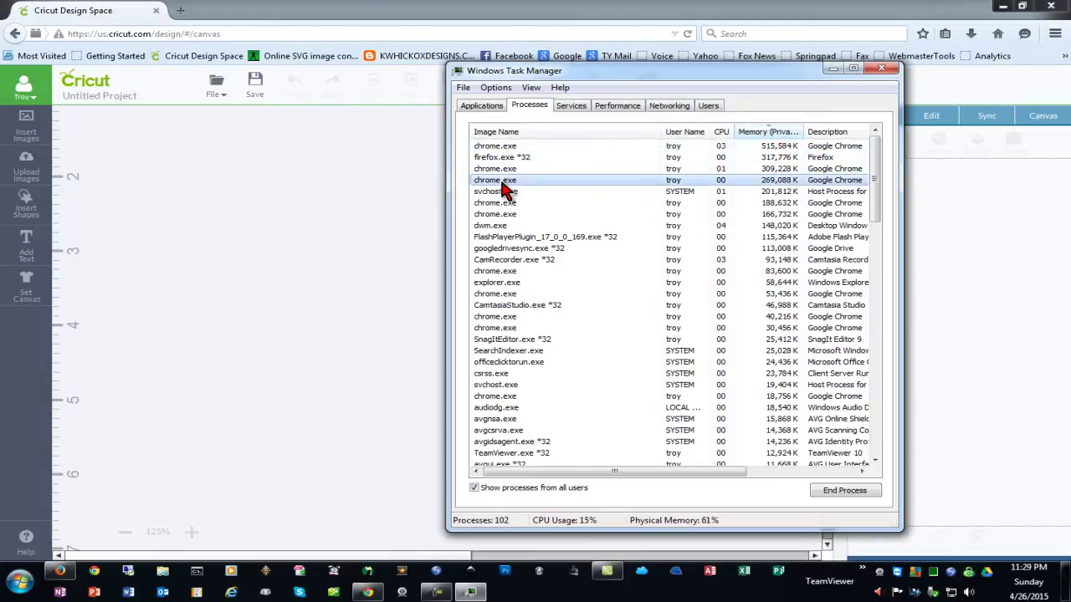
left_click(508, 204)
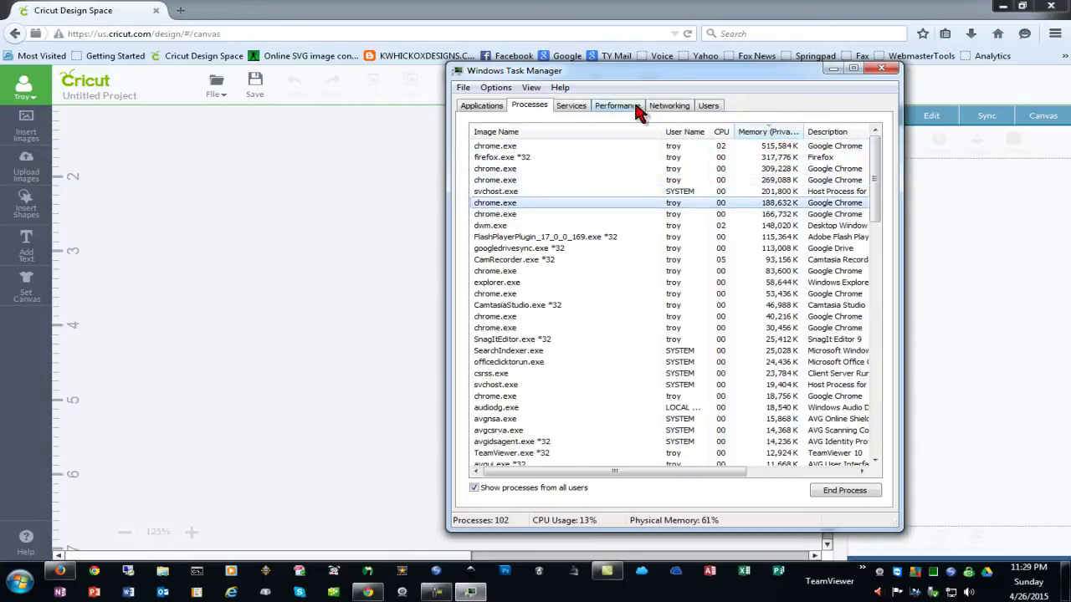
right_click(517, 149)
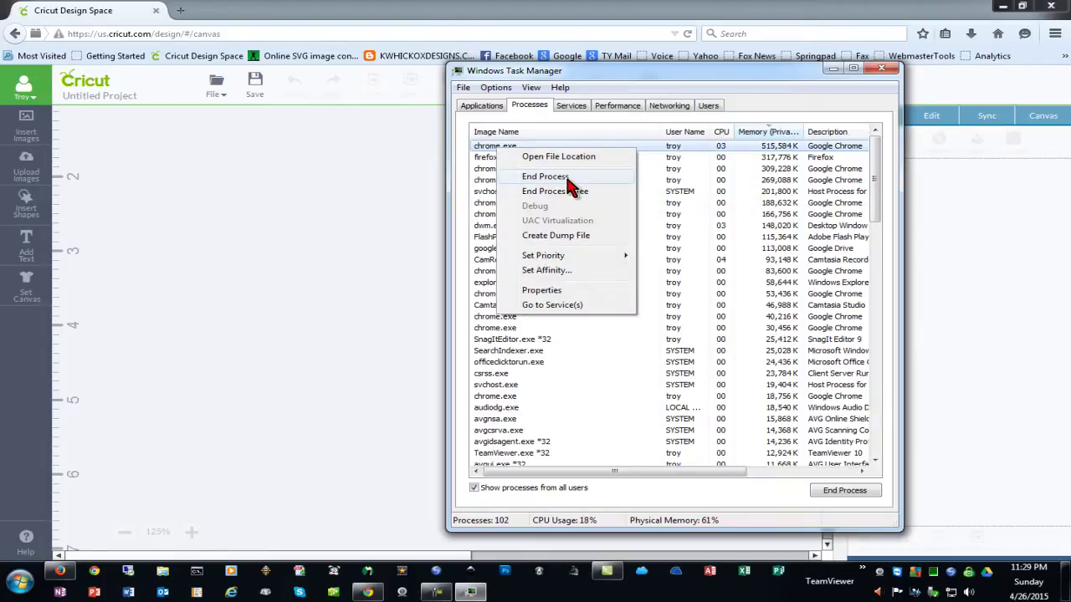
left_click(736, 109)
Switch Task Manager to its Performance page showing CPU and memory graphs
left_click(613, 107)
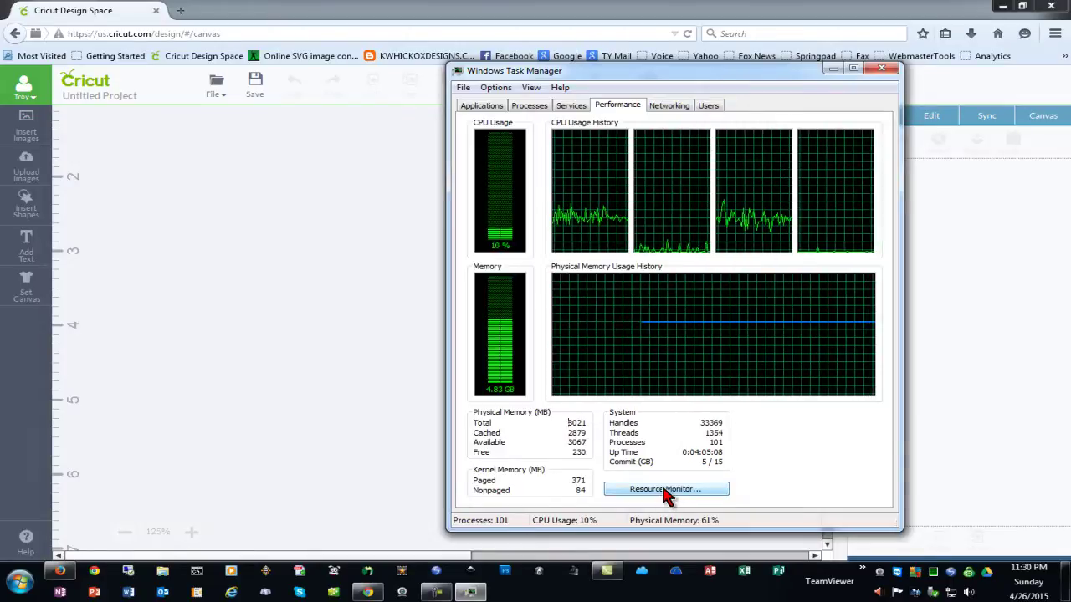
Launch Resource Monitor, then move Task Manager right and minimize it
left_click(667, 492)
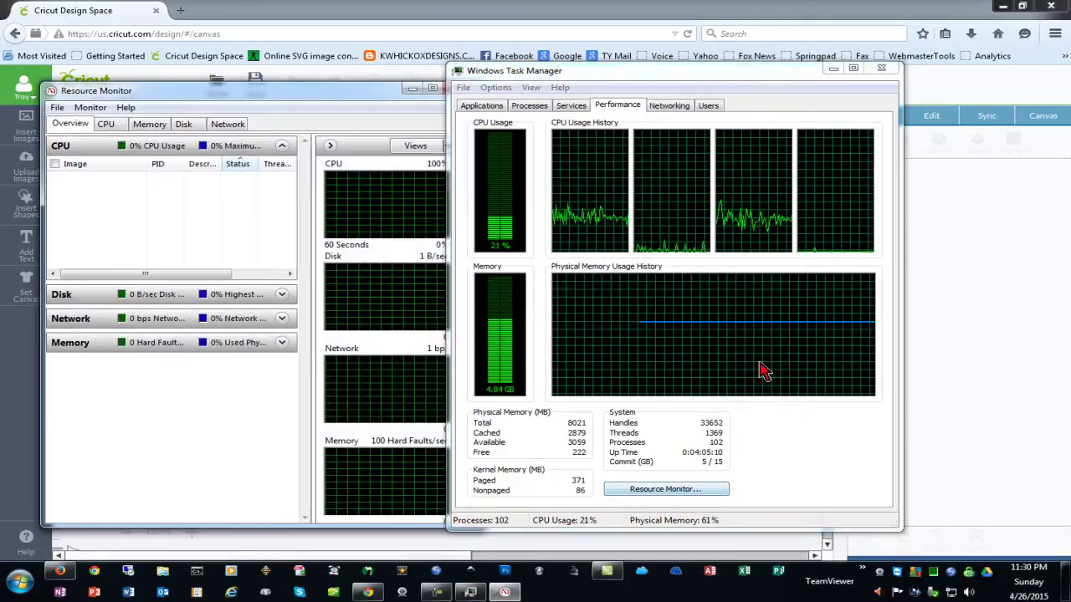
left_click_drag(691, 71, 820, 63)
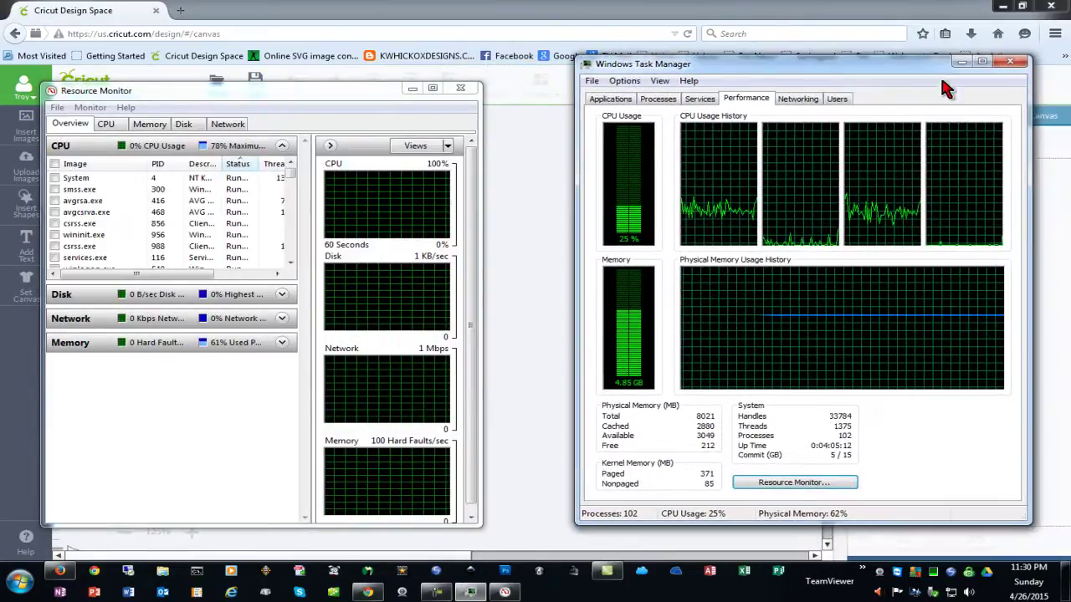
left_click(963, 64)
Reposition and enlarge the Resource Monitor window and widen its usage-graph pane
left_click_drag(358, 96, 707, 59)
left_click_drag(831, 492, 1012, 542)
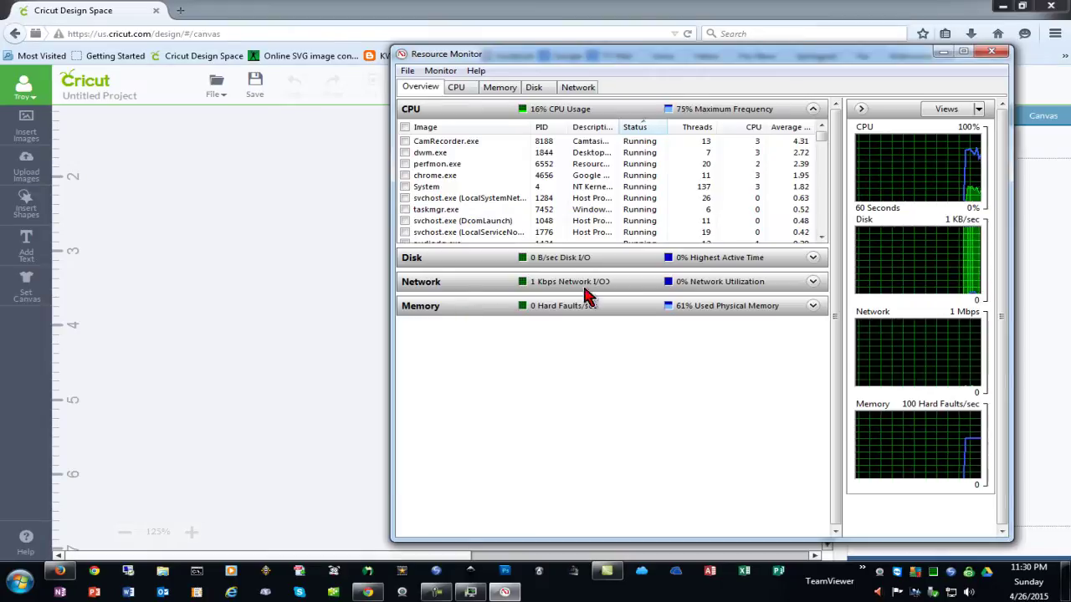
left_click_drag(778, 69, 642, 68)
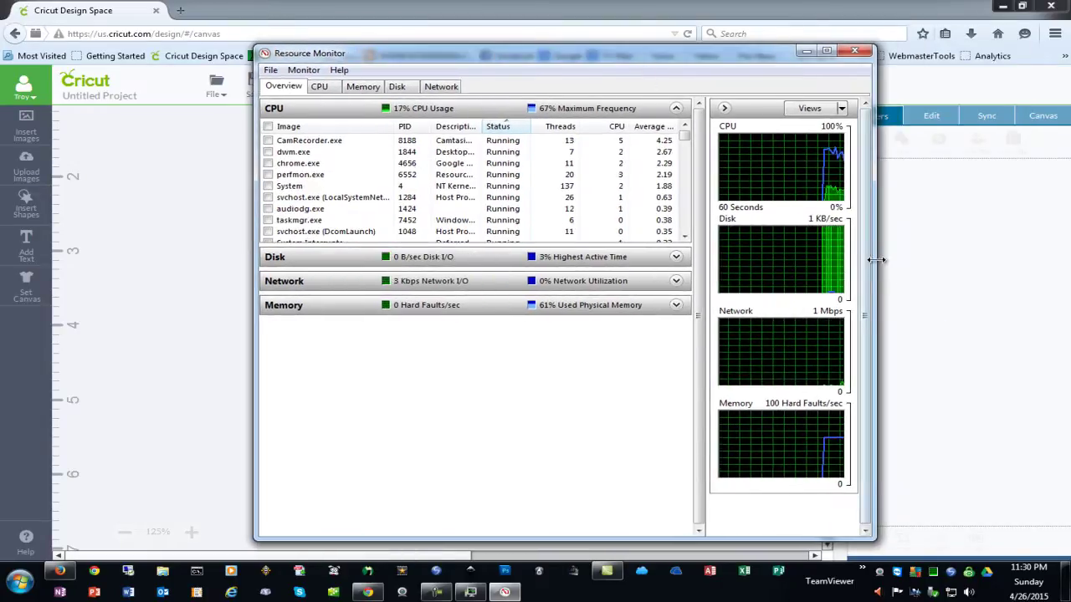
left_click_drag(952, 273, 976, 276)
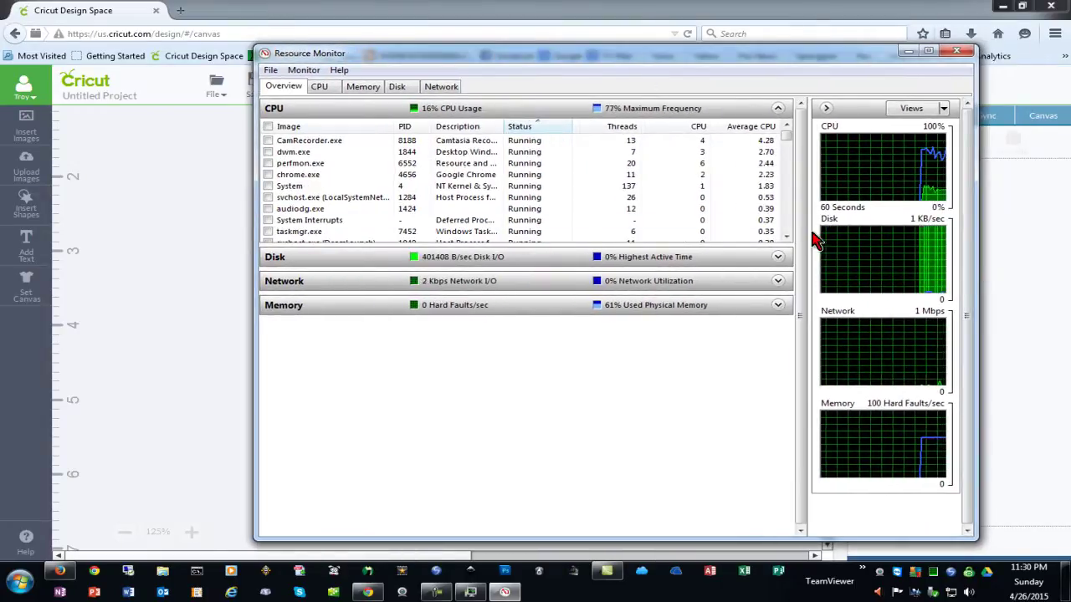
left_click_drag(806, 231, 726, 232)
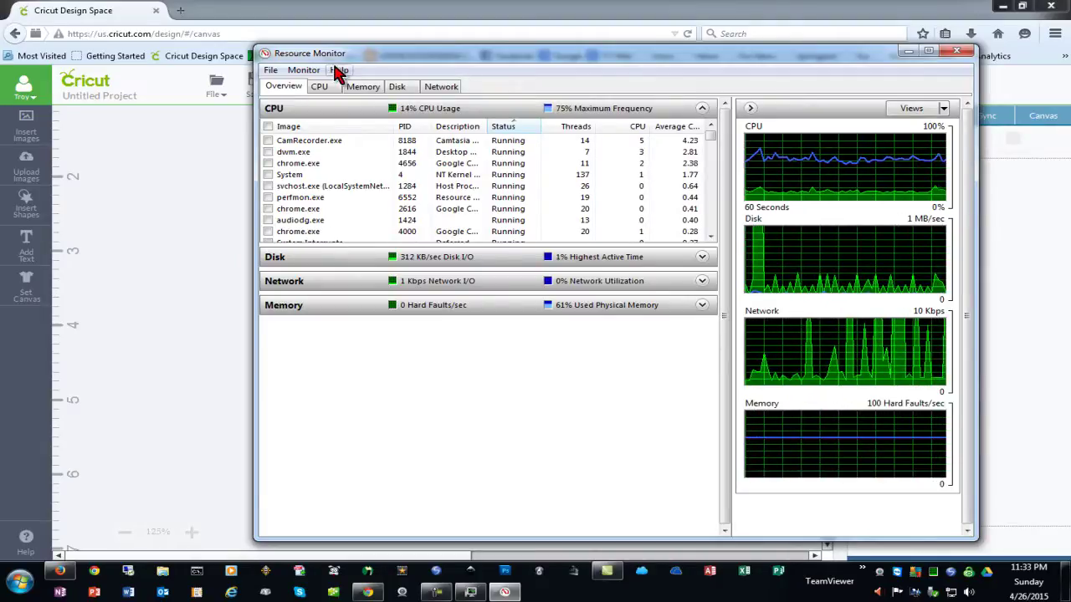
Open the saved Cricut project 'Gun Store 1' from My Projects
left_click_drag(334, 58, 387, 61)
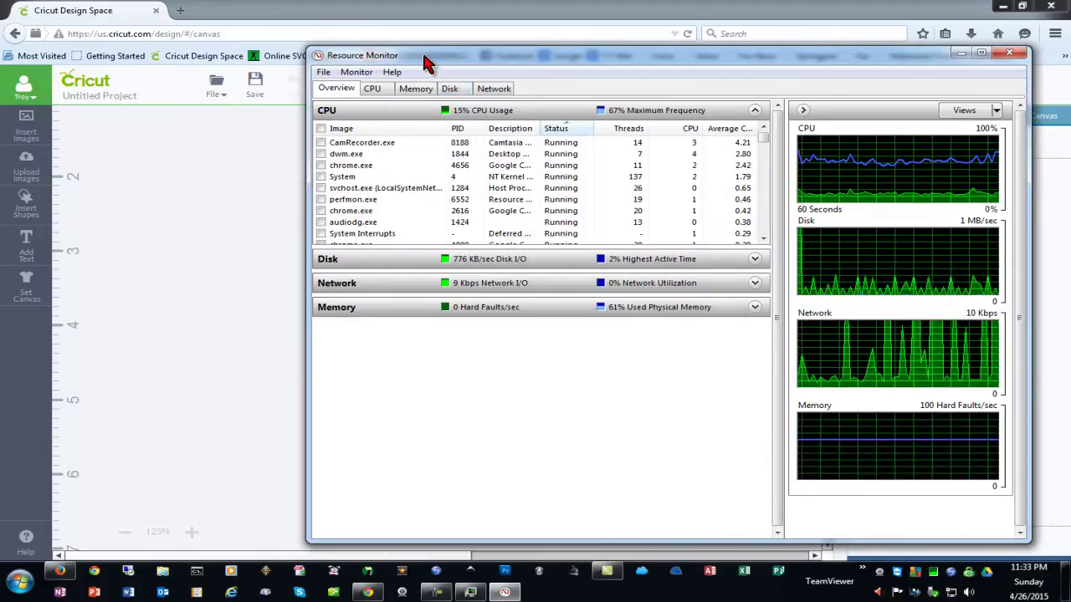
left_click(214, 93)
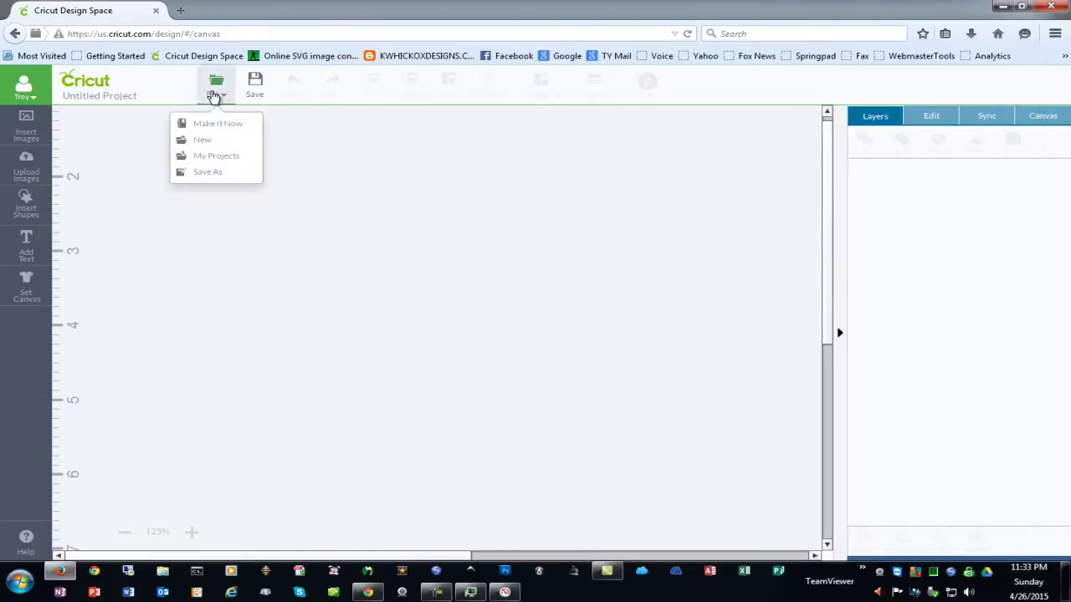
left_click(210, 157)
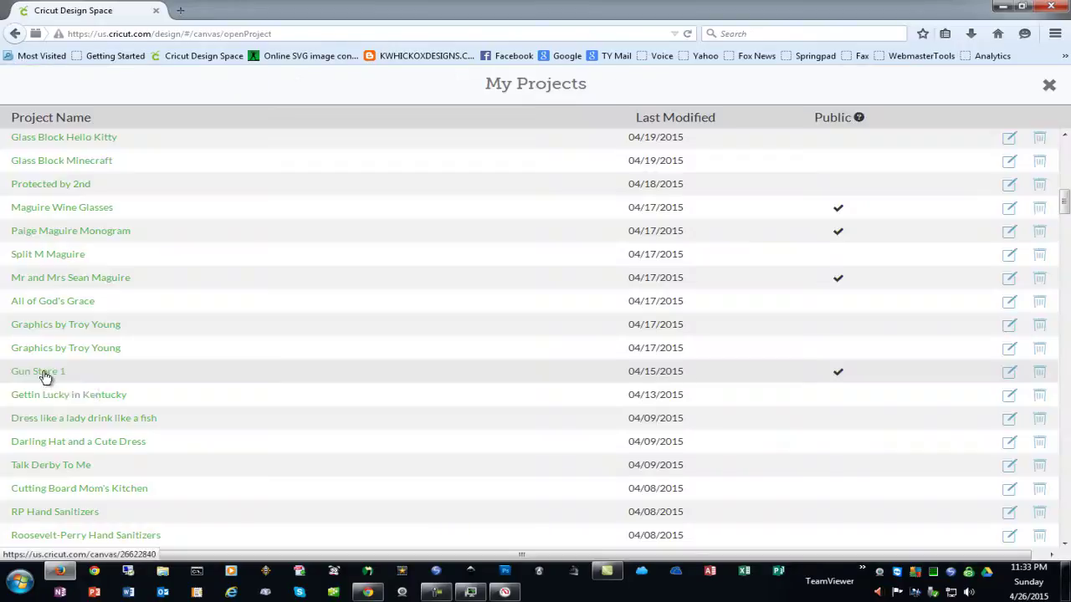
left_click(43, 375)
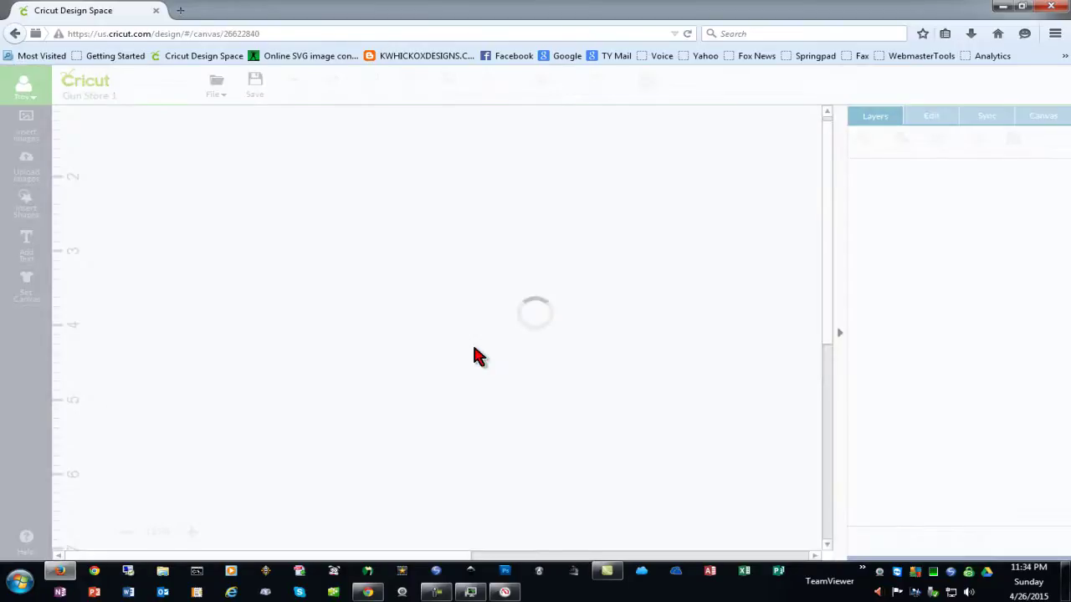
Restore Resource Monitor and narrow it to reveal the green Gun Store 1 design
left_click(471, 592)
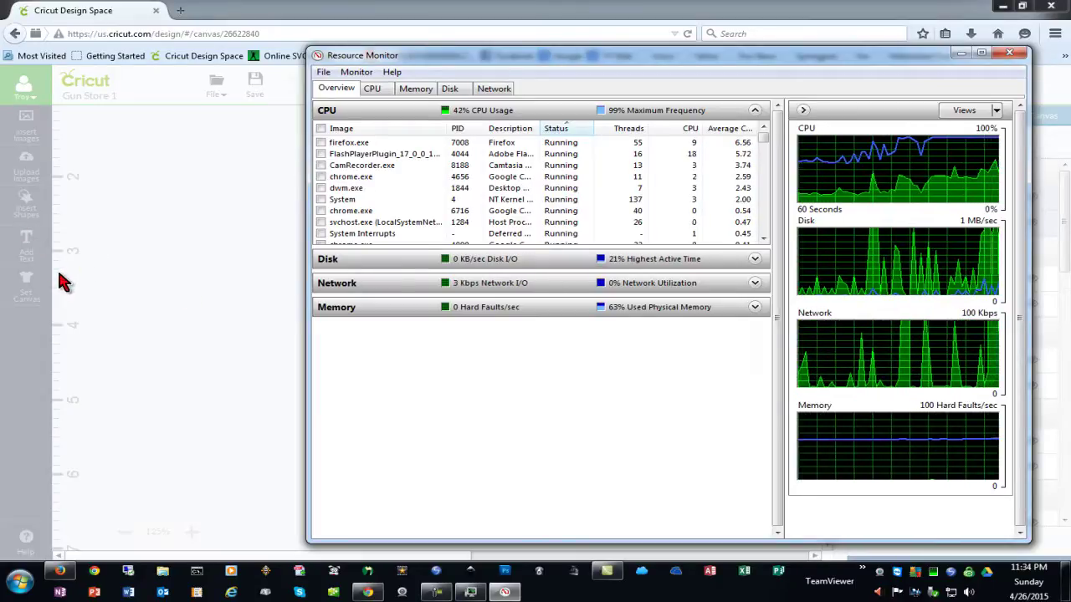
left_click_drag(308, 294, 610, 303)
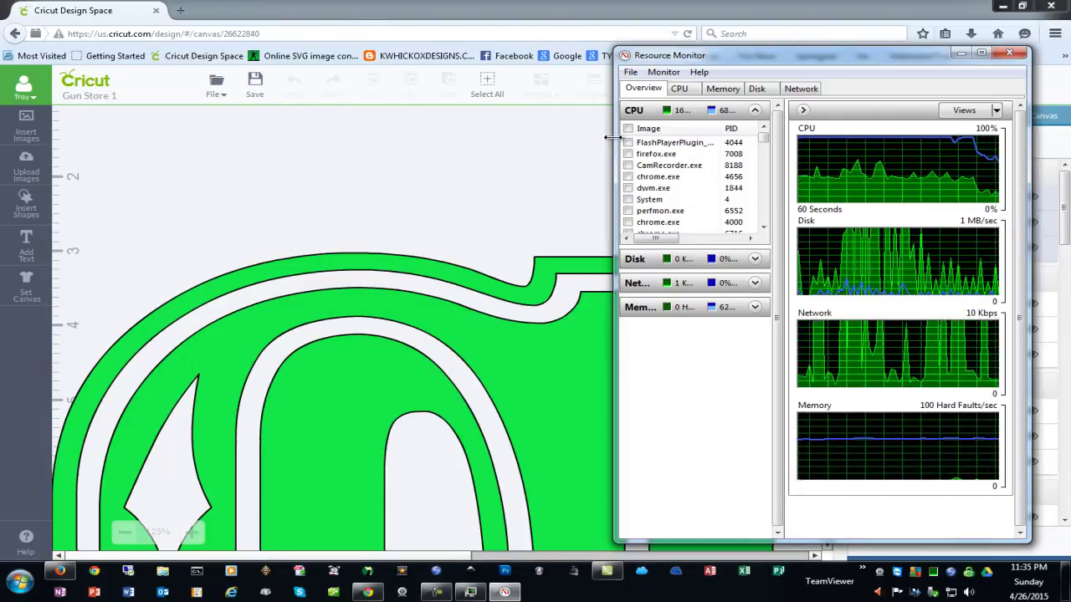
Widen Resource Monitor and show its CPU page with per-core graphs for CPU 0-2
left_click_drag(615, 136, 305, 146)
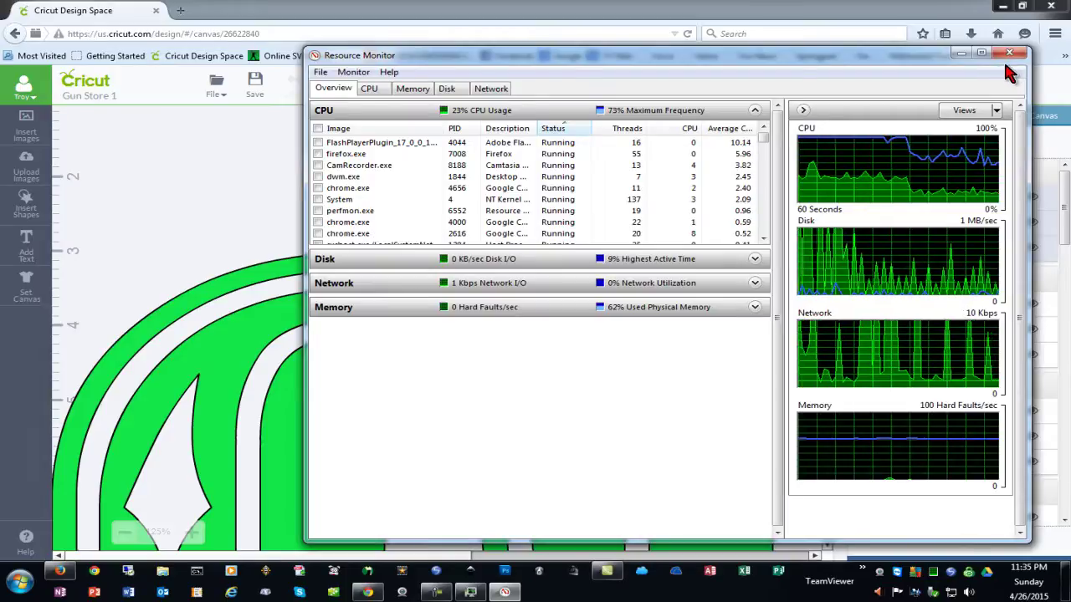
left_click(370, 91)
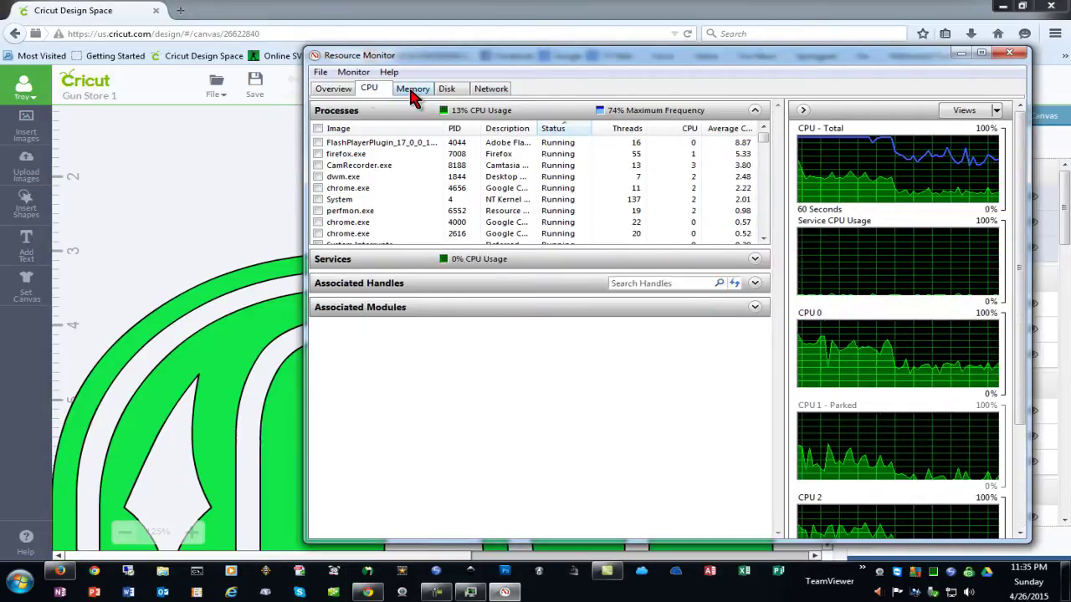
Restore Task Manager from the taskbar, back on its Performance page
left_click(471, 594)
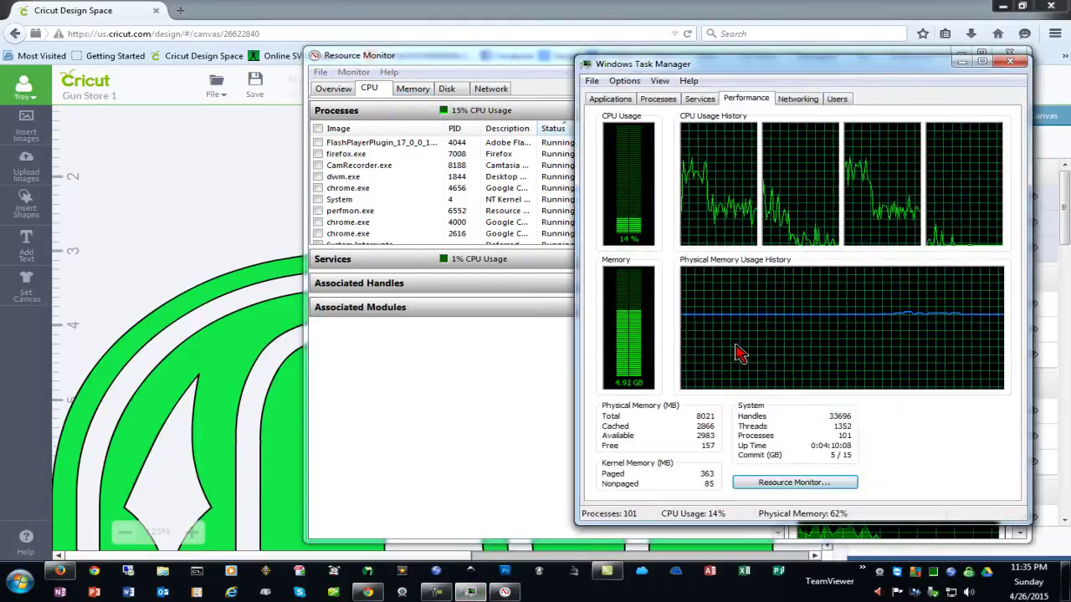